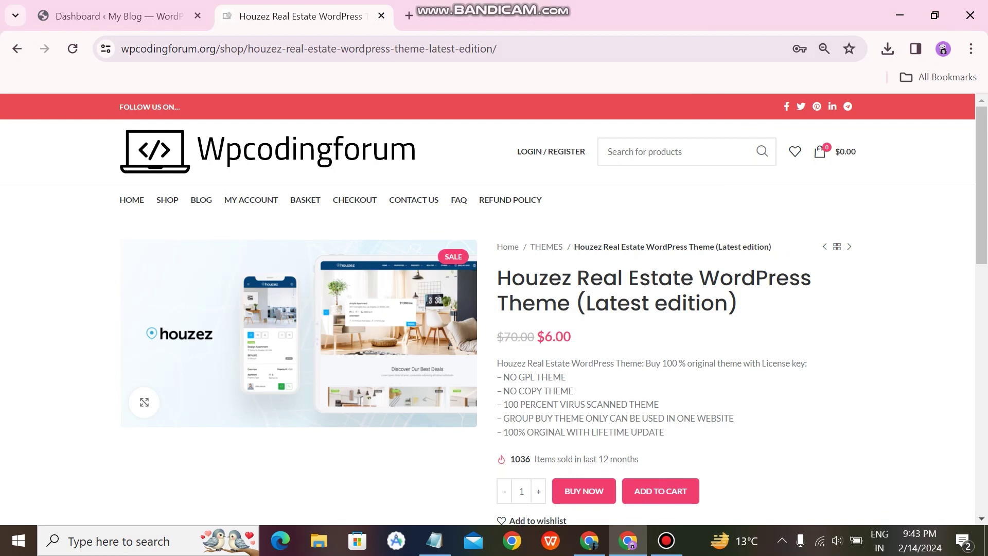
{"action": "left_click_drag", "start_coordinate": [980, 185], "coordinate": [981, 208]}
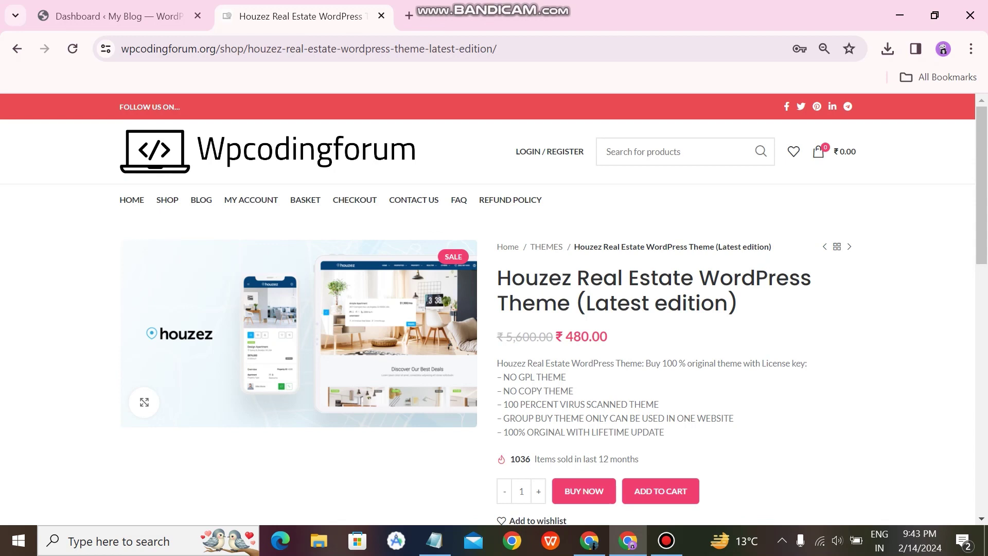
Add the Houzez Real Estate WordPress Theme to the Wpcodingforum cart at ₹480
{"action": "left_click_drag", "start_coordinate": [498, 278], "coordinate": [811, 277]}
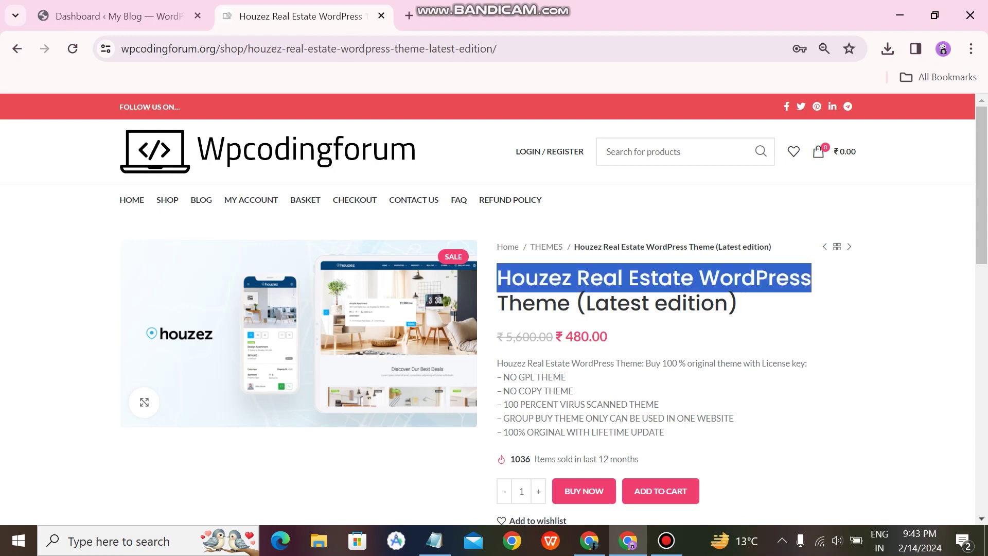
{"action": "left_click", "coordinate": [653, 277]}
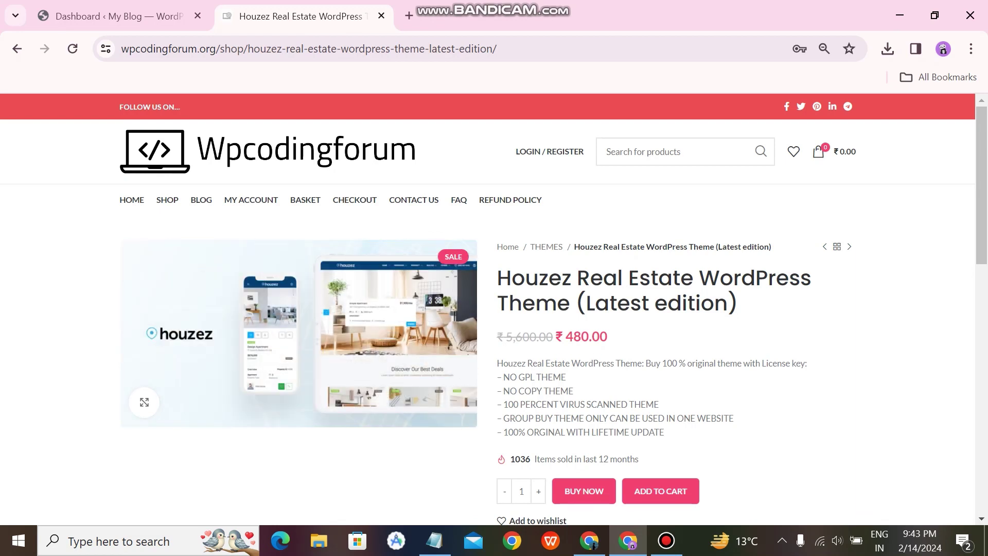
{"action": "left_click", "coordinate": [583, 491]}
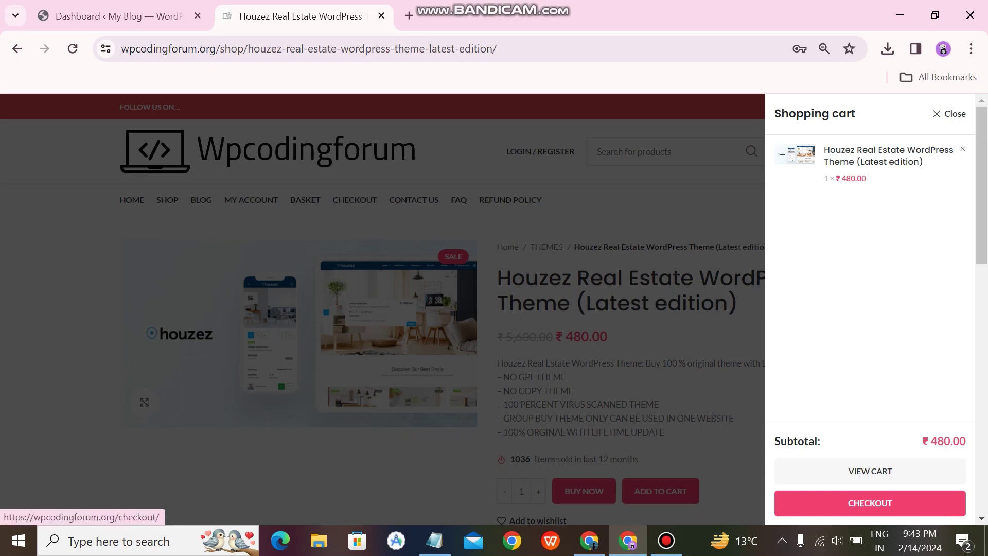
Check out, accept the terms and conditions, and place order 359 for ₹480
{"action": "left_click", "coordinate": [869, 502]}
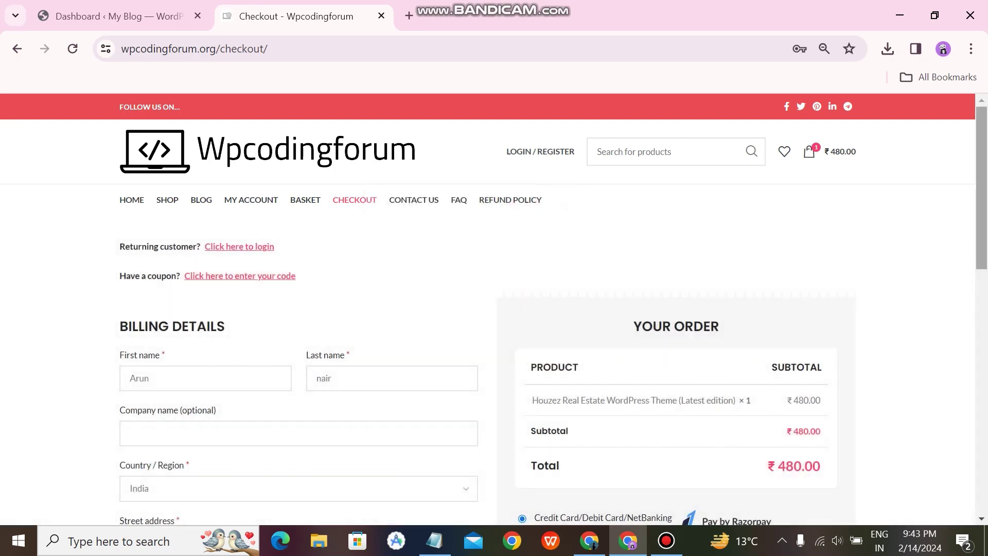
{"action": "scroll", "coordinate": [494, 309], "scroll_direction": "down", "scroll_amount": 5}
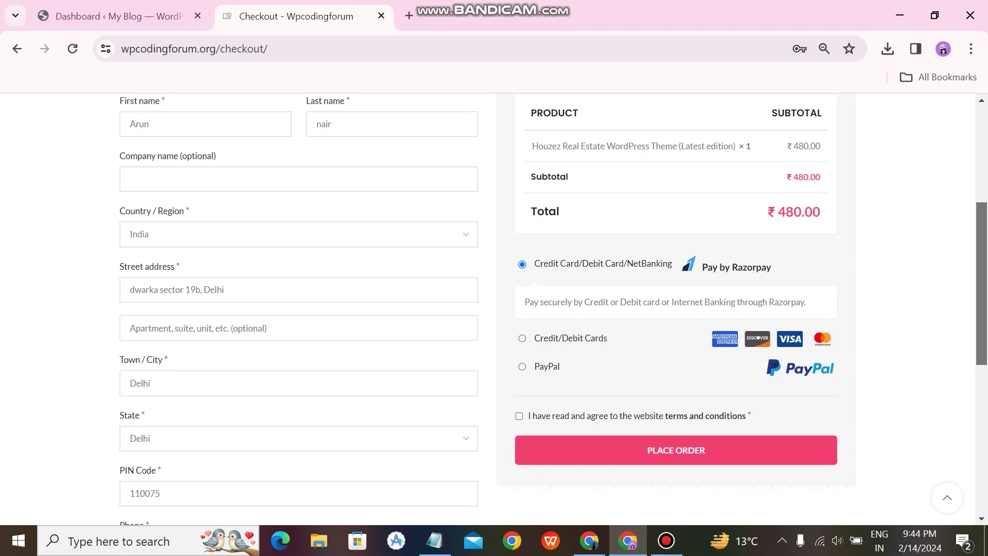
{"action": "left_click", "coordinate": [518, 415]}
{"action": "left_click", "coordinate": [676, 449]}
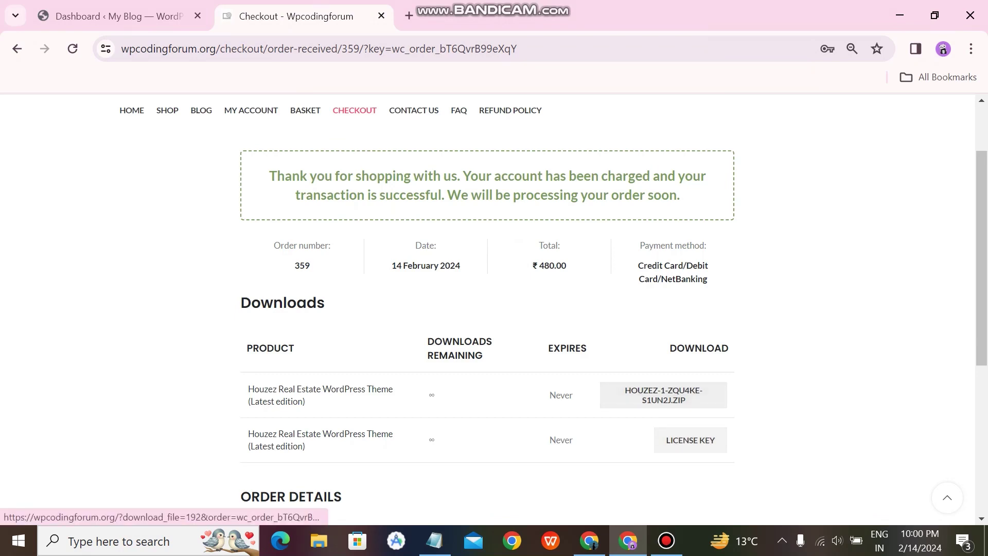
Download the Houzez theme zip, confirm it in Chrome's downloads, and open the WordPress dashboard
{"action": "left_click", "coordinate": [663, 395]}
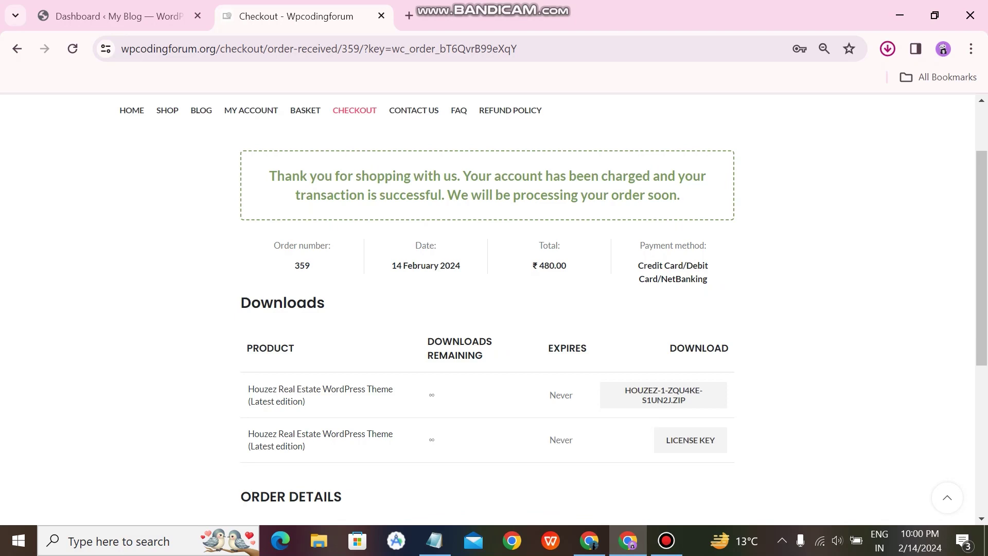
{"action": "left_click", "coordinate": [888, 48]}
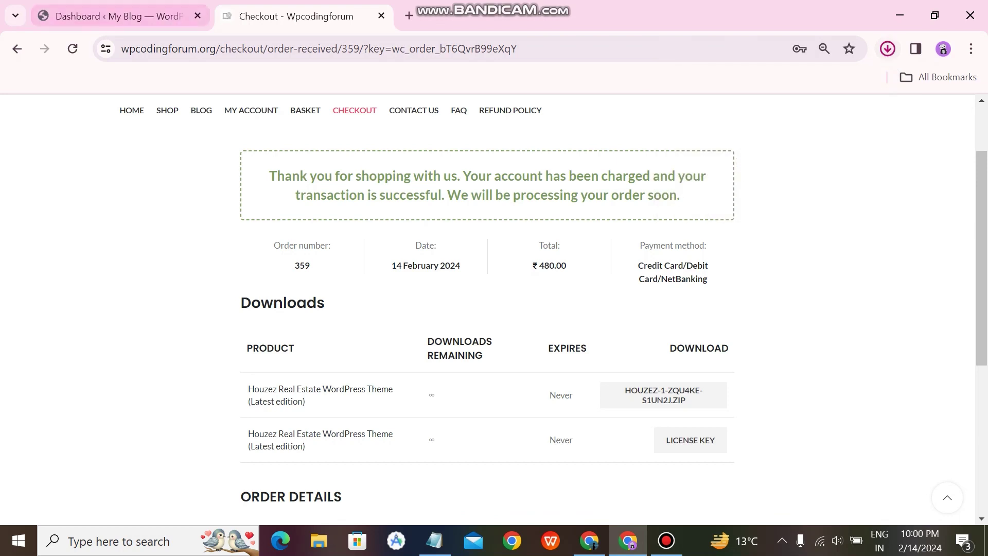
{"action": "left_click", "coordinate": [116, 16]}
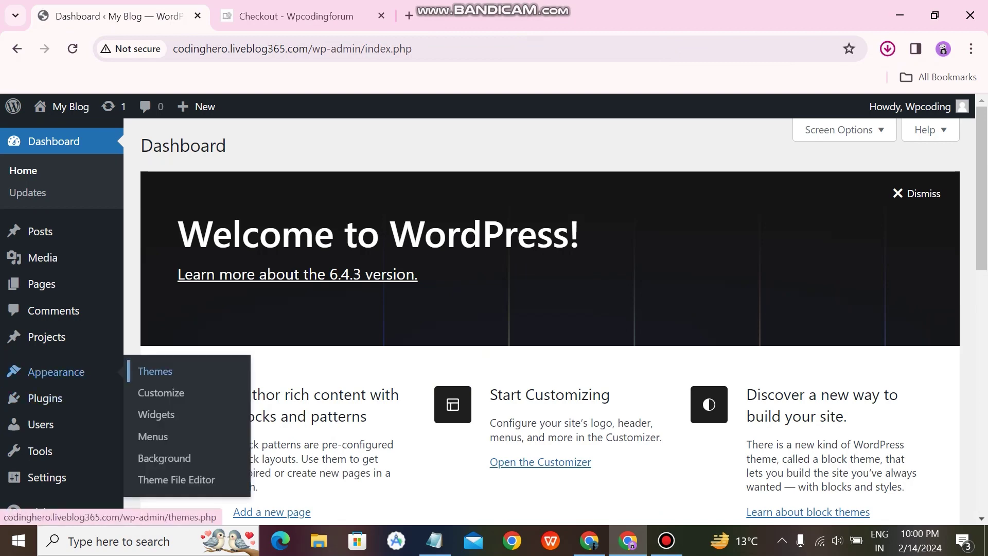
Go to Appearance > Themes > Add New Theme and reveal the Upload Theme form
{"action": "left_click", "coordinate": [155, 371]}
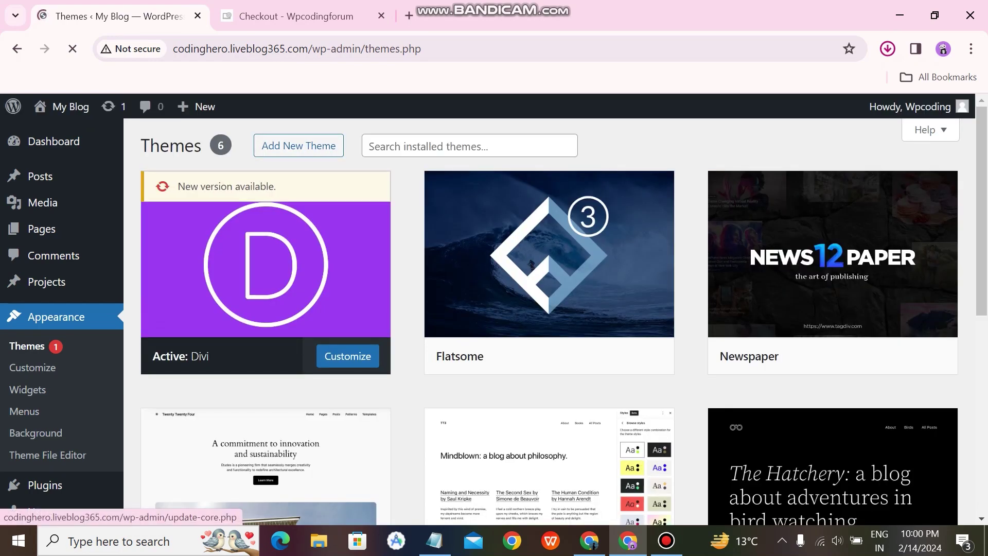
{"action": "left_click", "coordinate": [298, 145]}
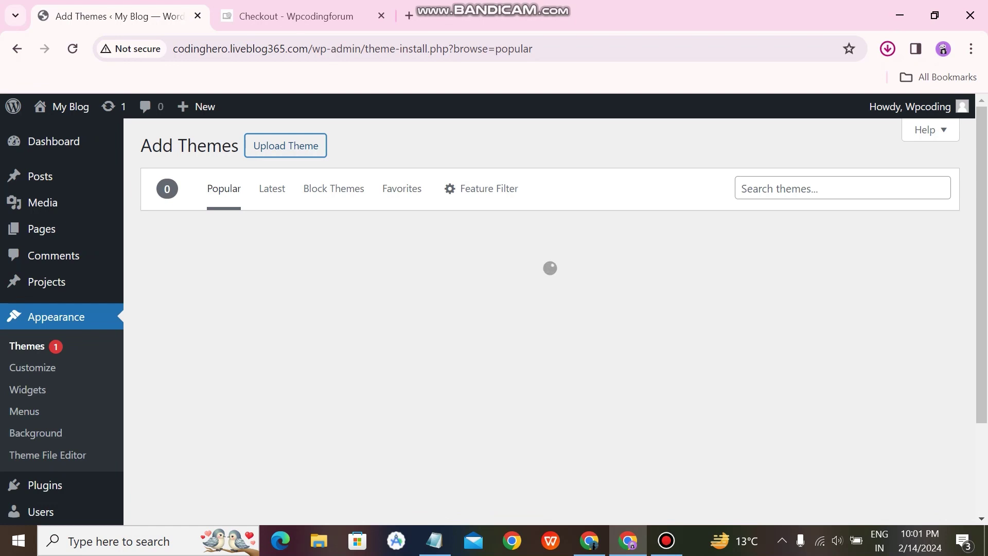
{"action": "left_click", "coordinate": [286, 145]}
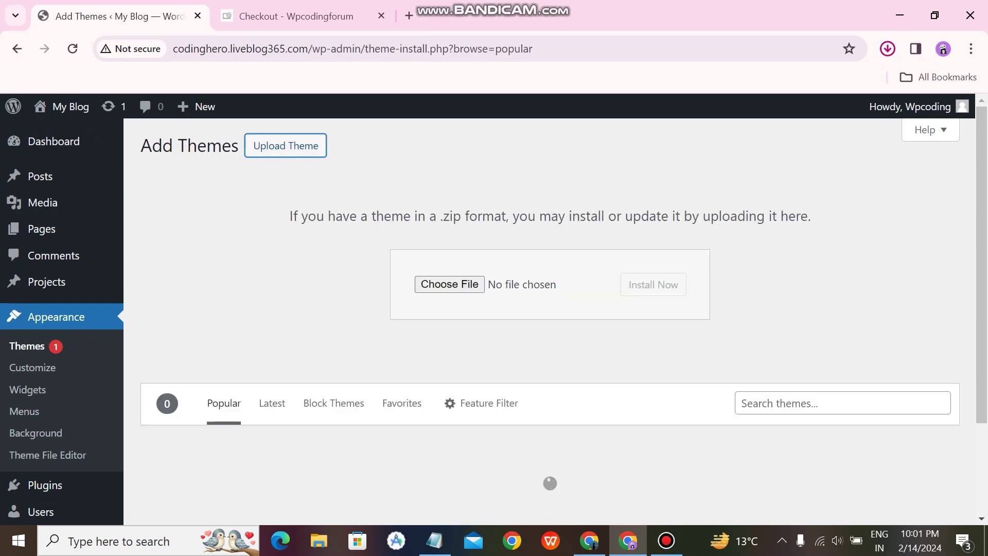
Choose the downloaded houzez zip file and install it
{"action": "left_click", "coordinate": [449, 285]}
{"action": "scroll", "coordinate": [308, 232], "scroll_direction": "up", "scroll_amount": 2}
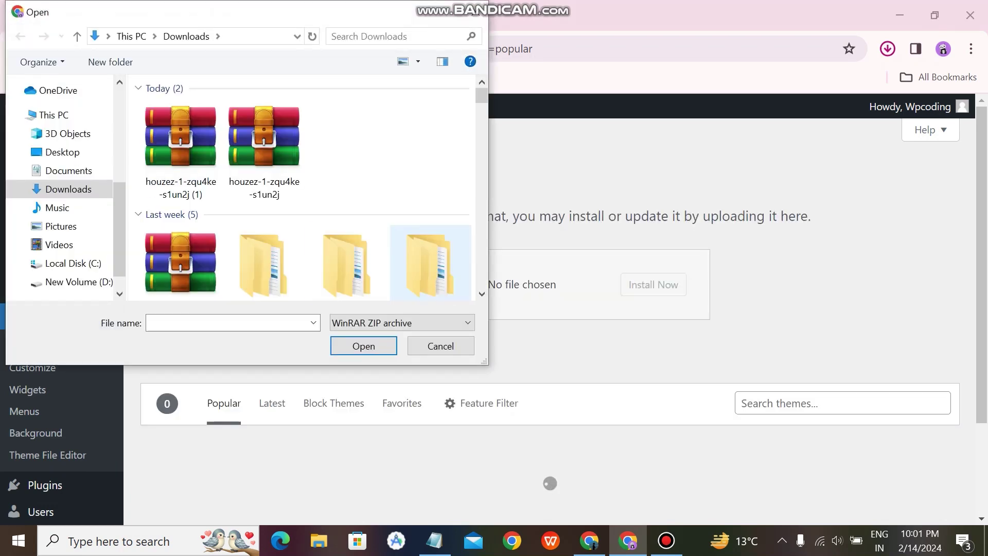
{"action": "left_click", "coordinate": [181, 146]}
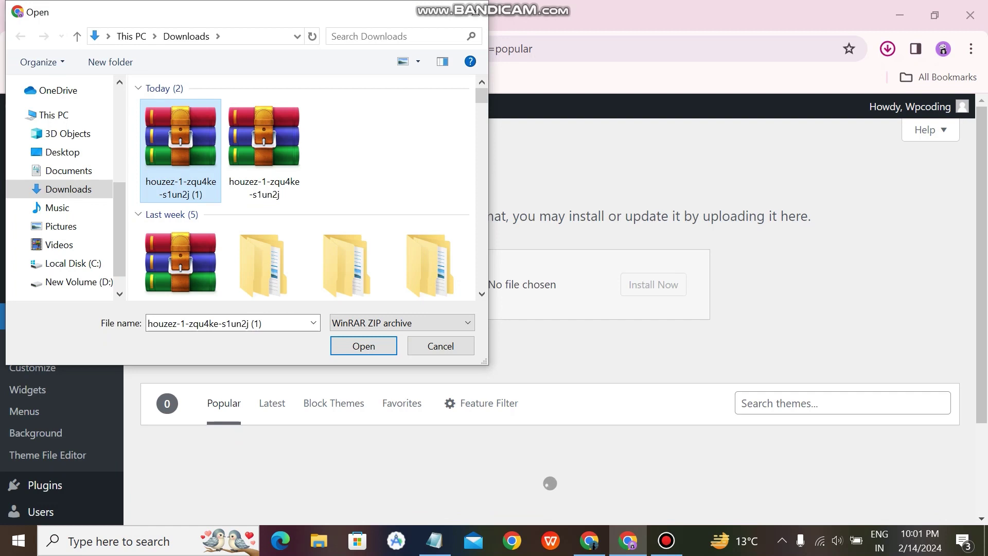
{"action": "left_click", "coordinate": [364, 345]}
{"action": "left_click", "coordinate": [653, 284]}
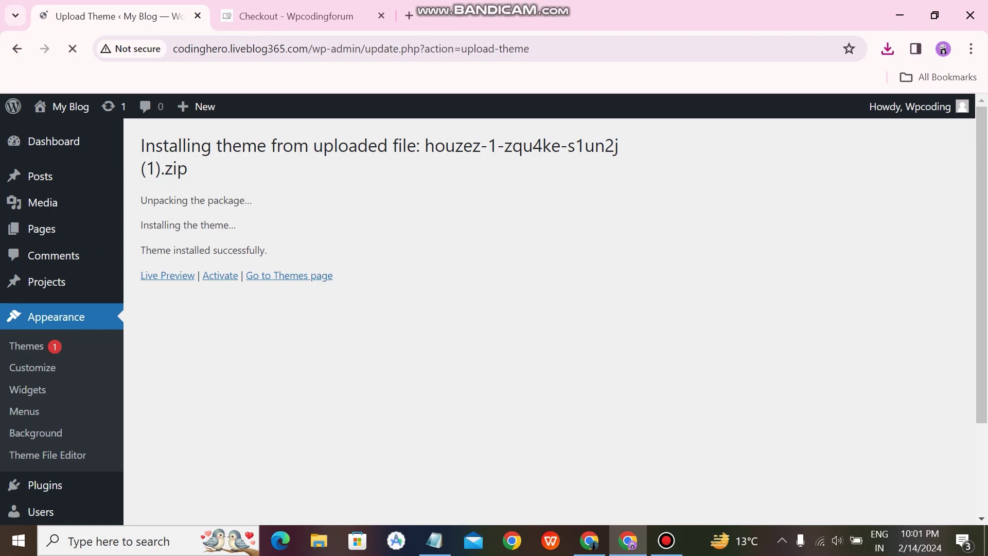
Activate the newly installed Houzez theme
{"action": "left_click", "coordinate": [221, 274]}
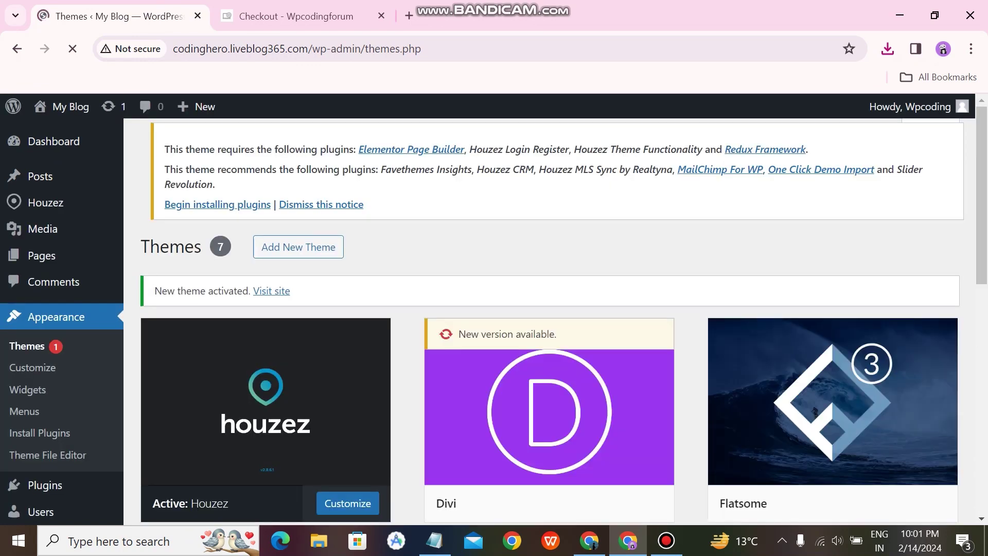
{"action": "scroll", "coordinate": [540, 348], "scroll_direction": "down", "scroll_amount": 2}
{"action": "scroll", "coordinate": [540, 347], "scroll_direction": "up", "scroll_amount": 1}
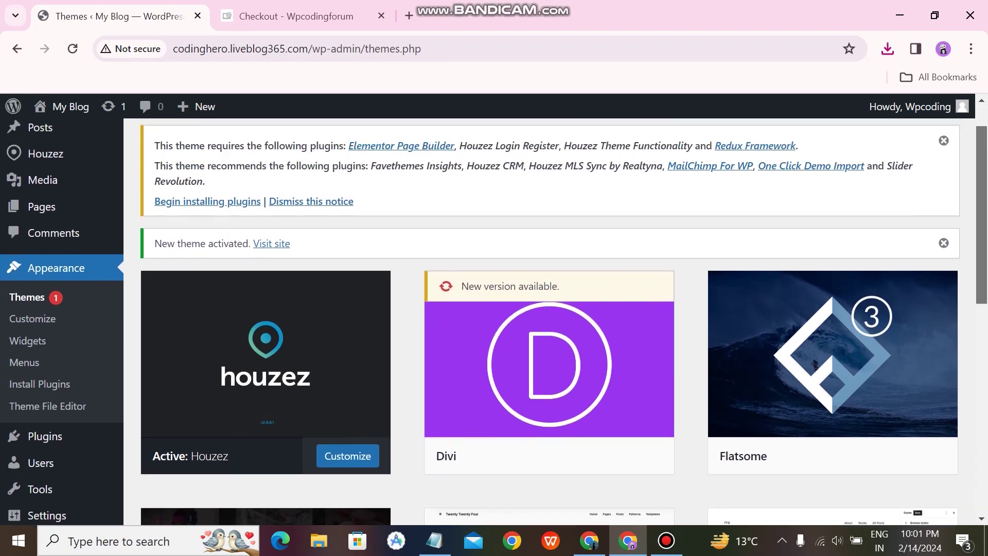
{"action": "scroll", "coordinate": [540, 347], "scroll_direction": "up", "scroll_amount": 1}
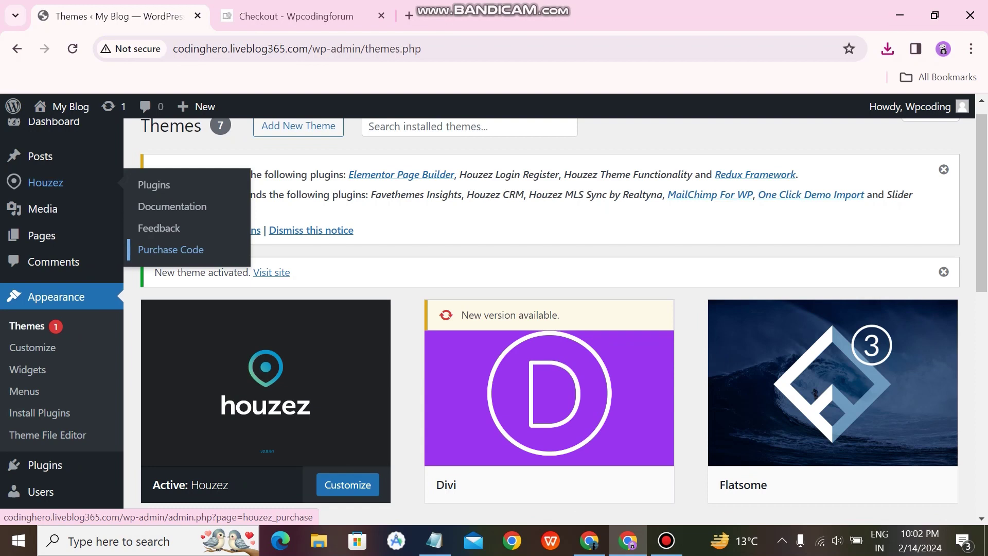
Open Houzez > Purchase Code in the admin sidebar
{"action": "left_click", "coordinate": [171, 249]}
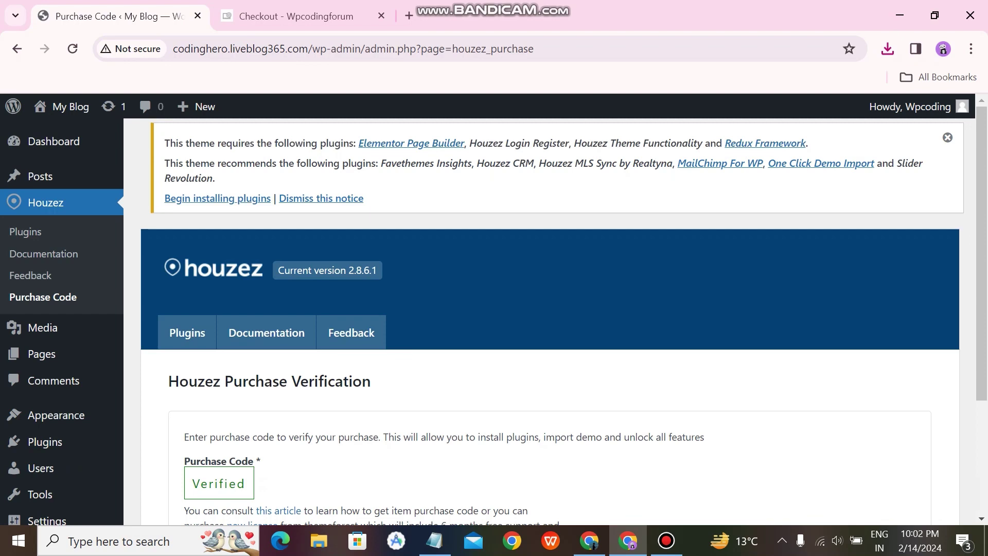
{"action": "scroll", "coordinate": [540, 347], "scroll_direction": "down", "scroll_amount": 3}
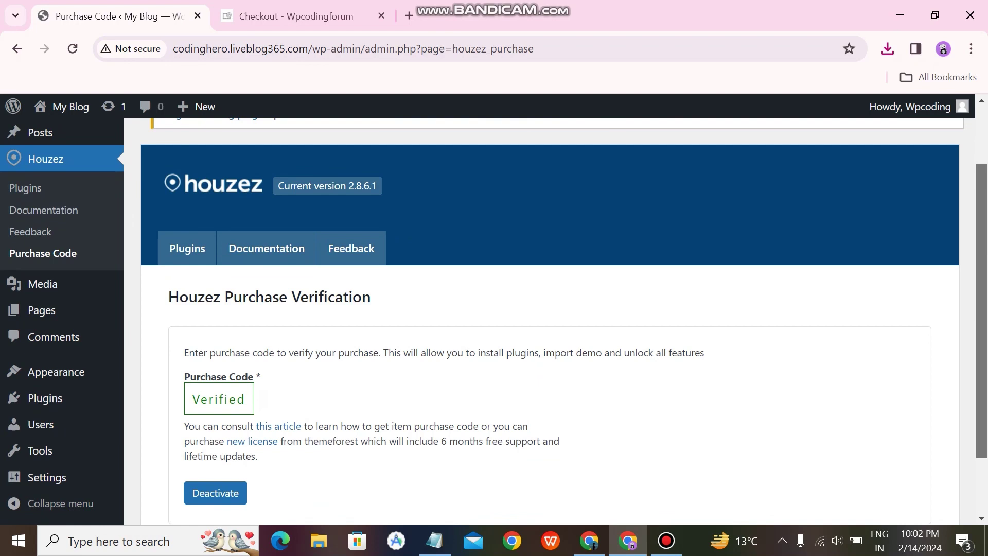
{"action": "scroll", "coordinate": [540, 347], "scroll_direction": "down", "scroll_amount": 1}
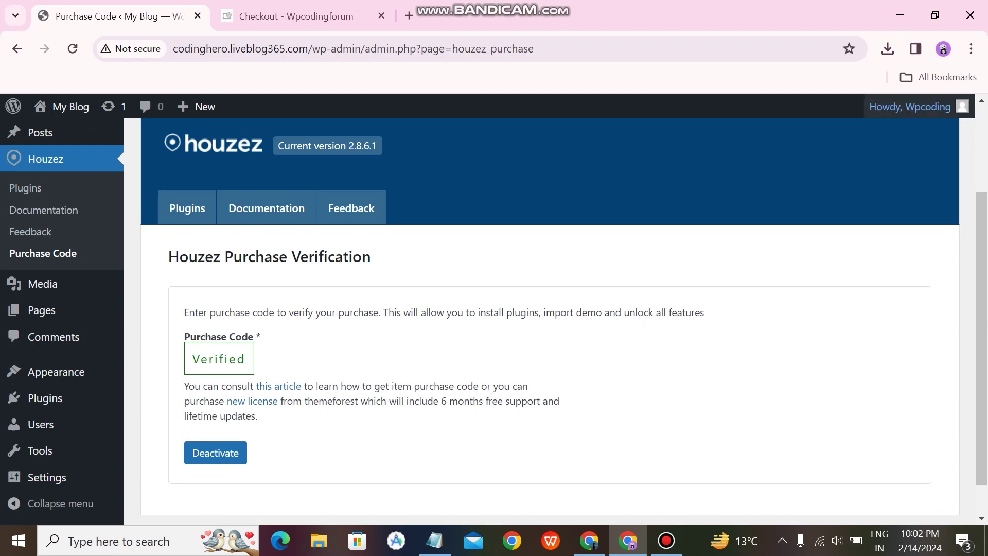
{"action": "left_click", "coordinate": [887, 49]}
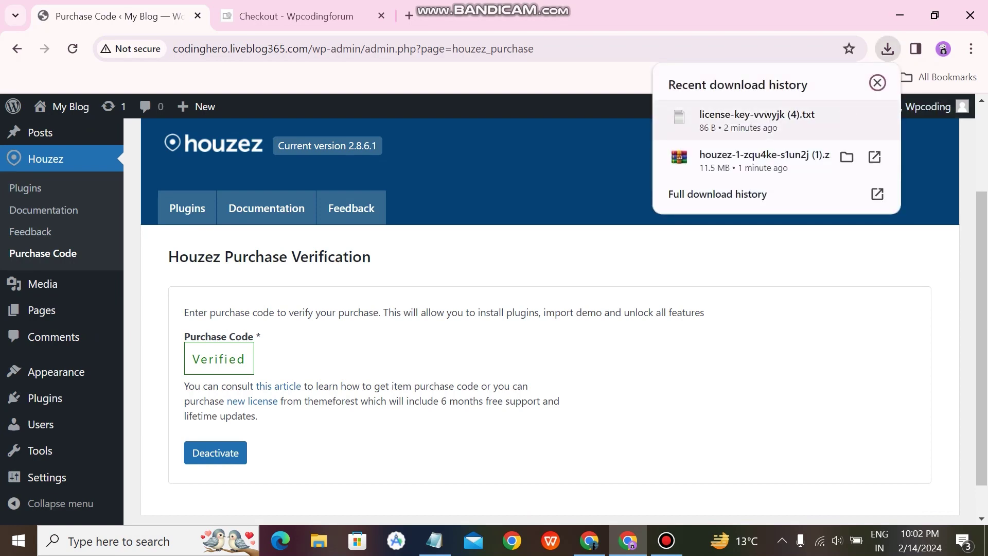
{"action": "key", "text": "Escape"}
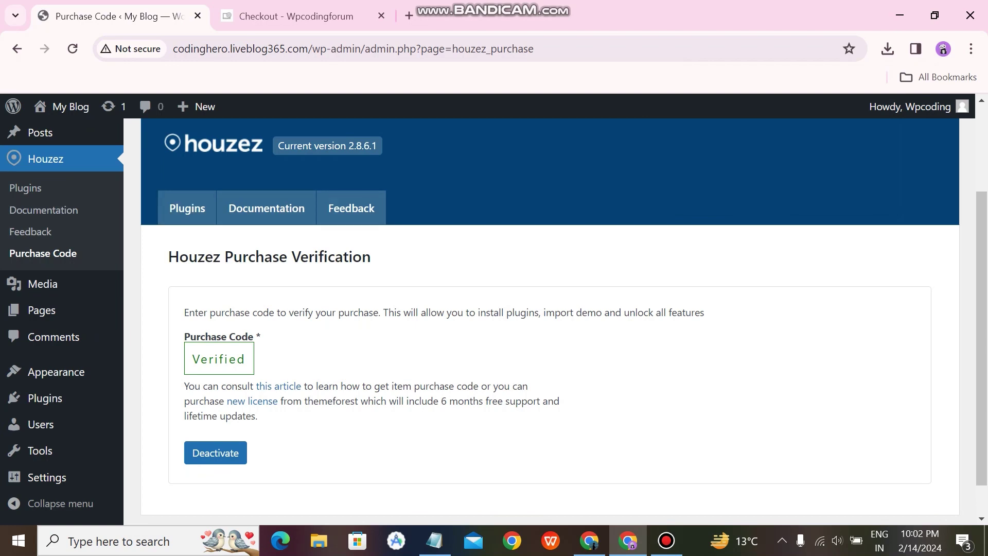
{"action": "scroll", "coordinate": [540, 309], "scroll_direction": "up", "scroll_amount": 3}
{"action": "scroll", "coordinate": [541, 309], "scroll_direction": "up", "scroll_amount": 3}
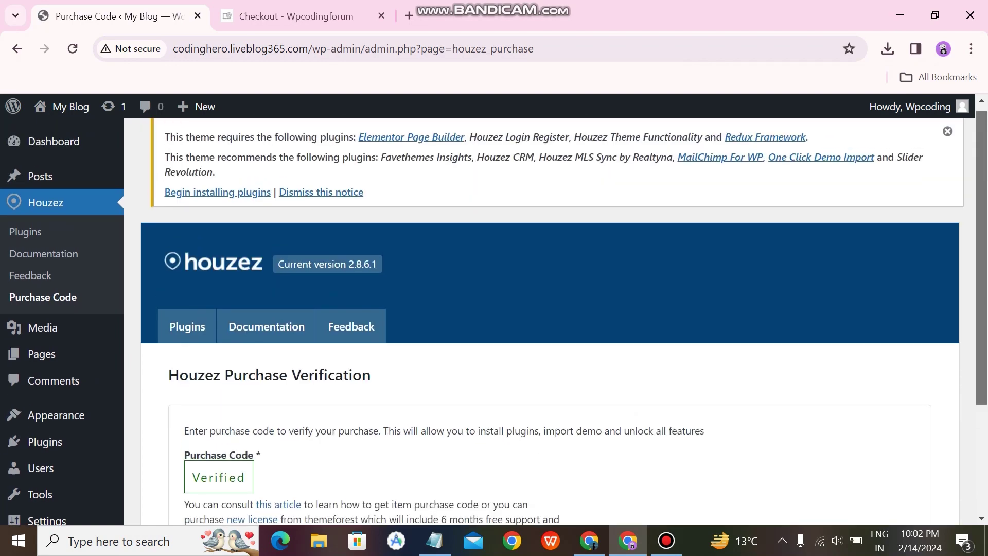
{"action": "left_click", "coordinate": [887, 49]}
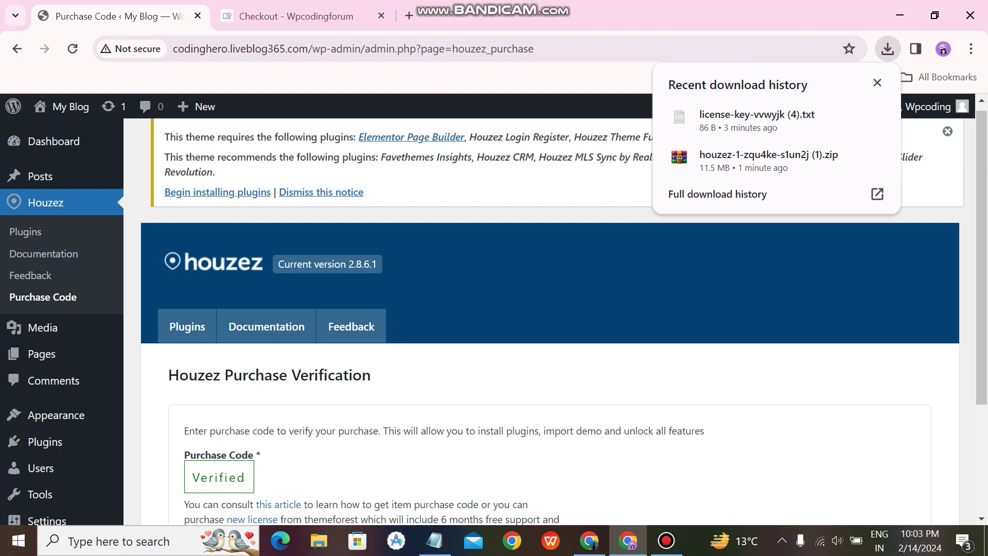
{"action": "key", "text": "Escape"}
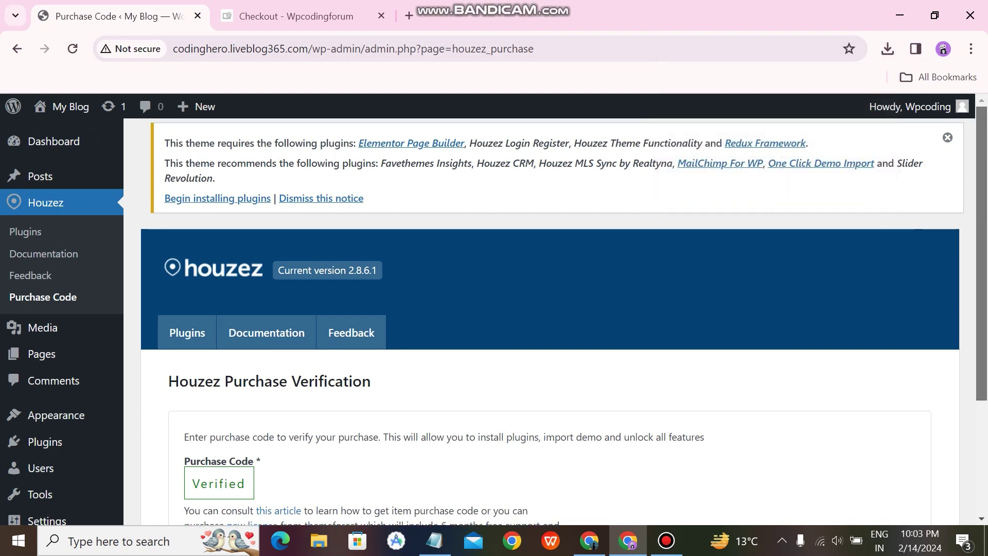